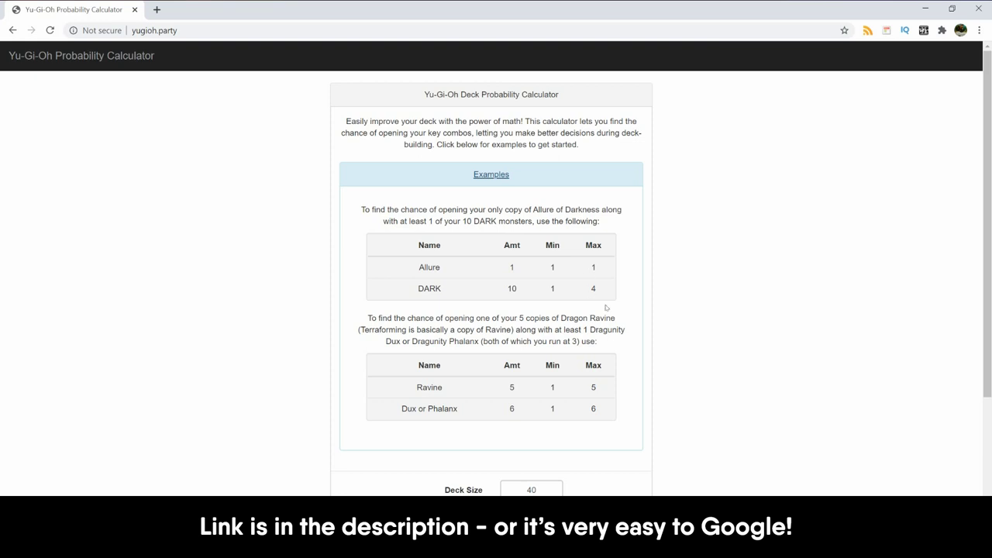
scroll(623, 318, "down", 1)
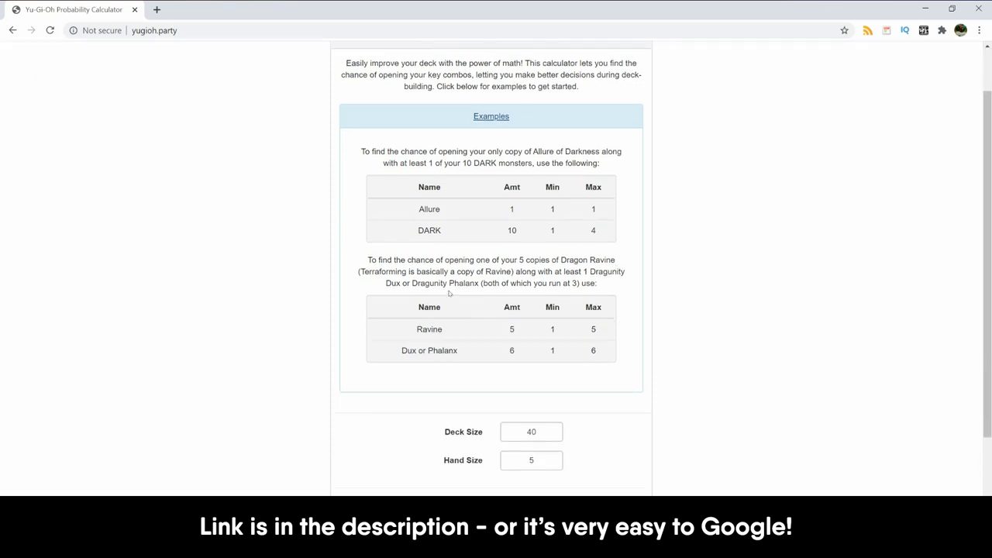
scroll(612, 303, "down", 2)
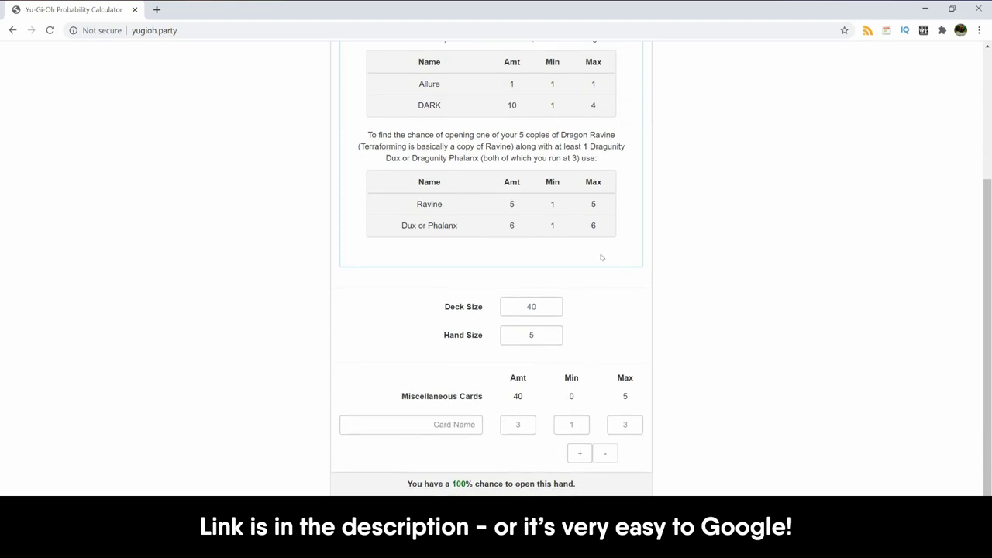
scroll(601, 255, "up", 3)
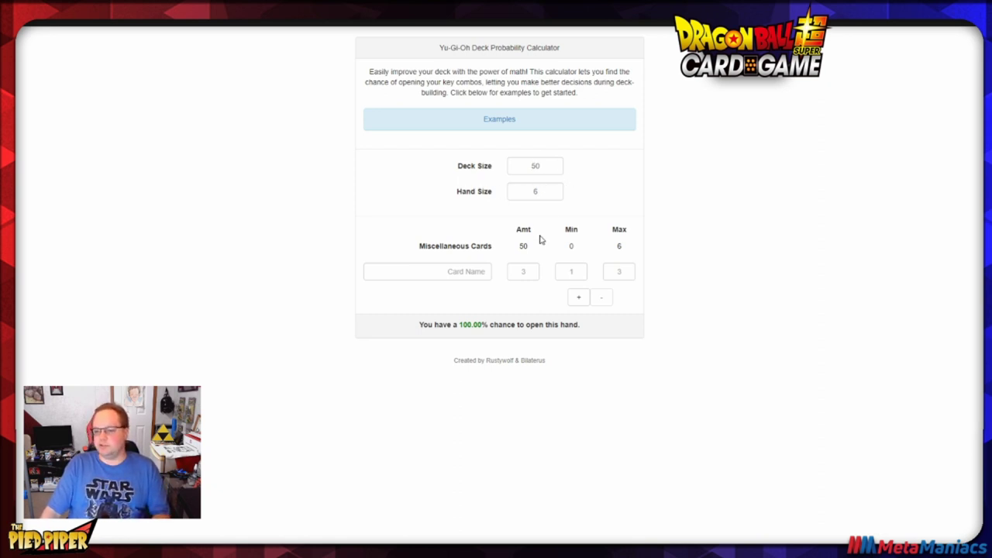
Enter "A Heartfelt Plea" as the name of the first card
left_click(528, 166)
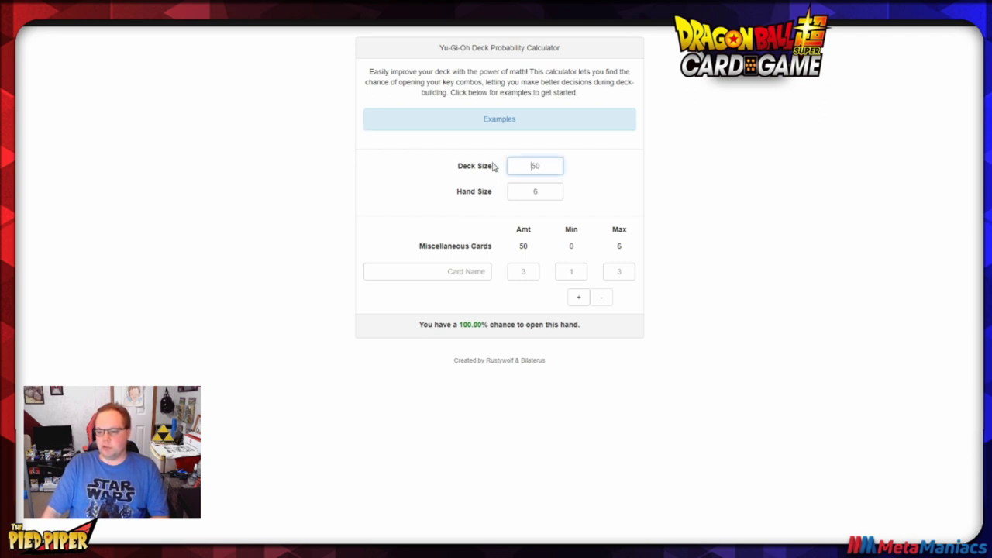
left_click(461, 270)
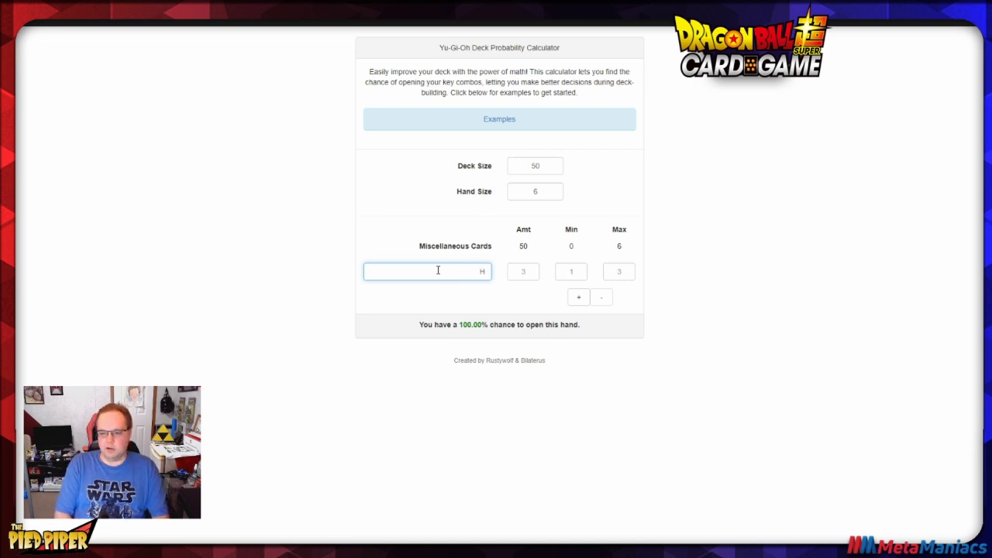
type("A Heartfelt")
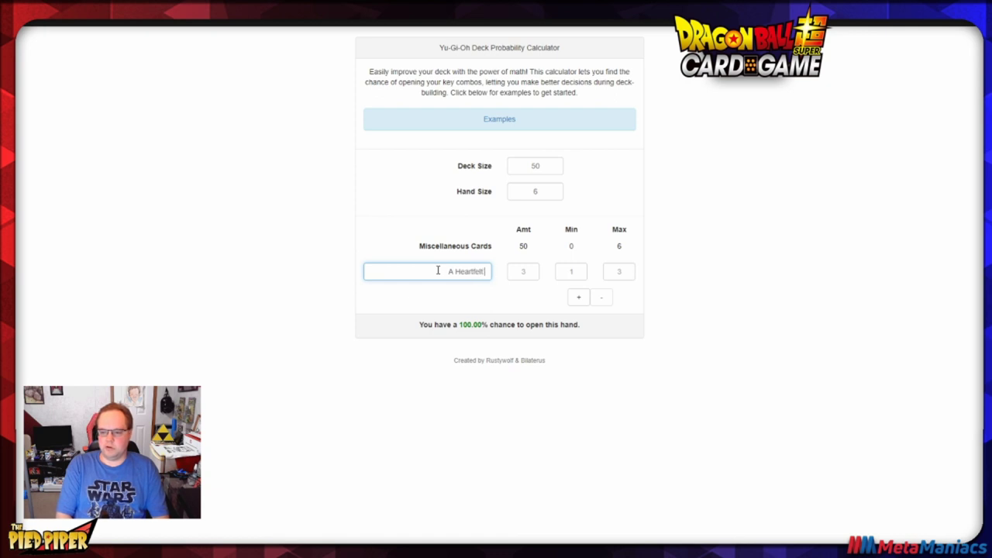
type(" Plea")
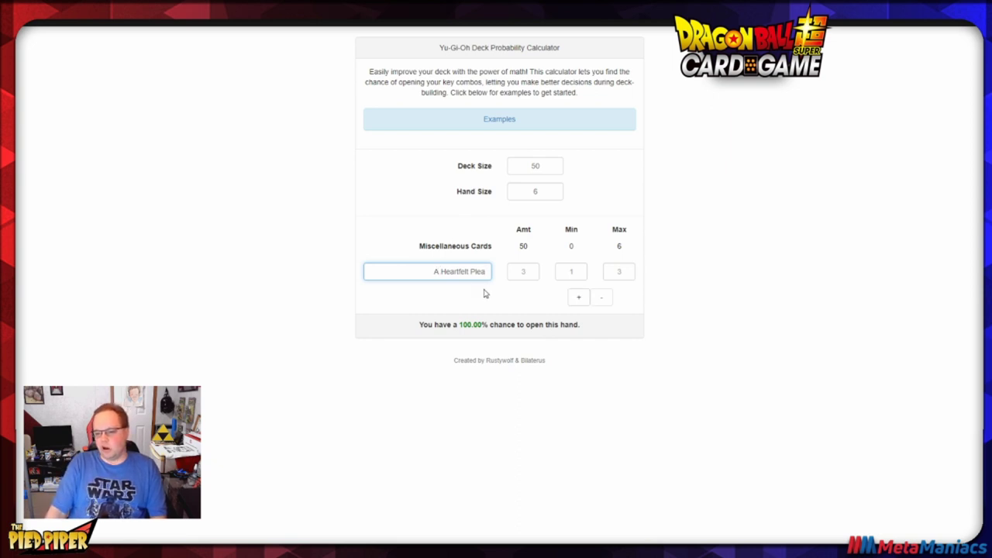
left_click_drag(432, 271, 488, 268)
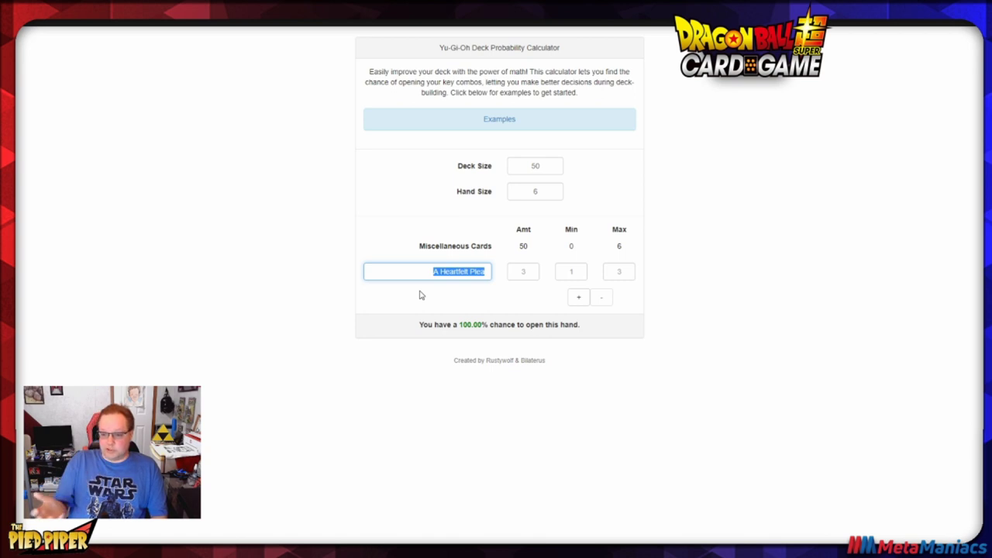
left_click(399, 274)
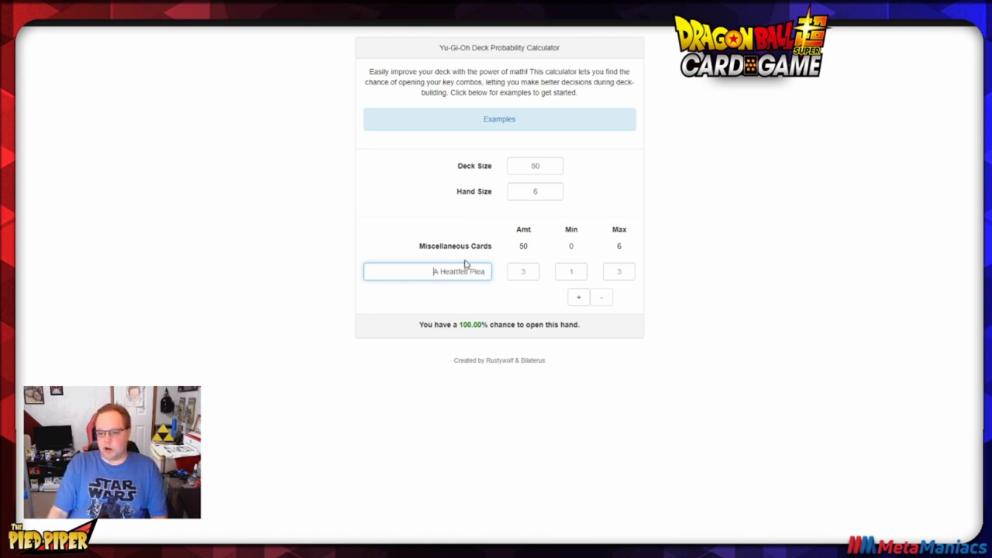
Set the amount of A Heartfelt Plea to 4 and its maximum to 4
left_click(515, 270)
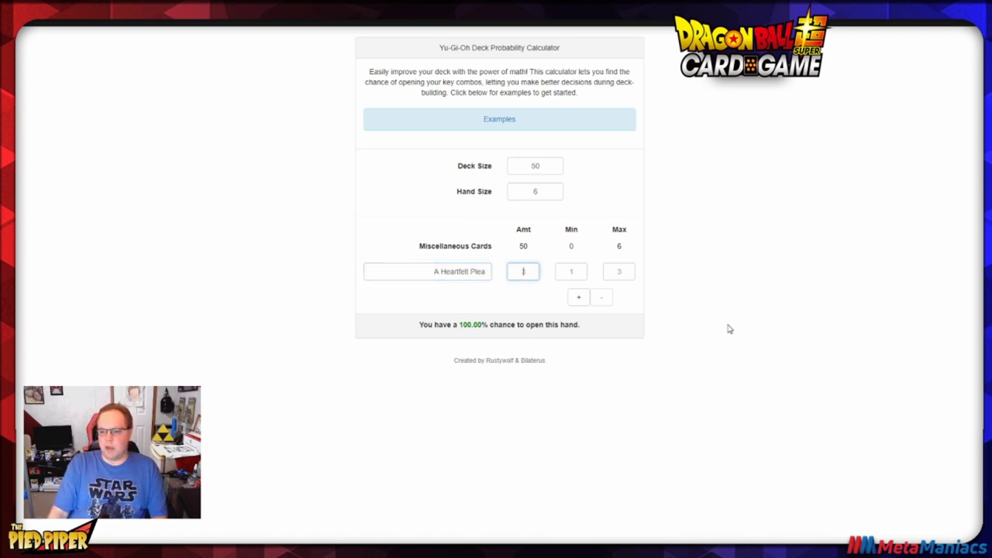
type("1")
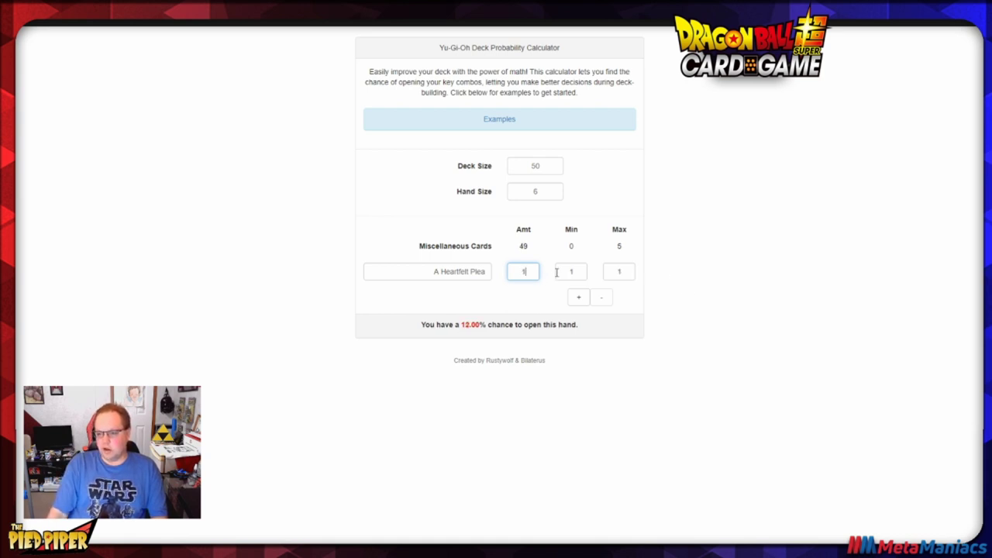
double_click(614, 272)
type("4")
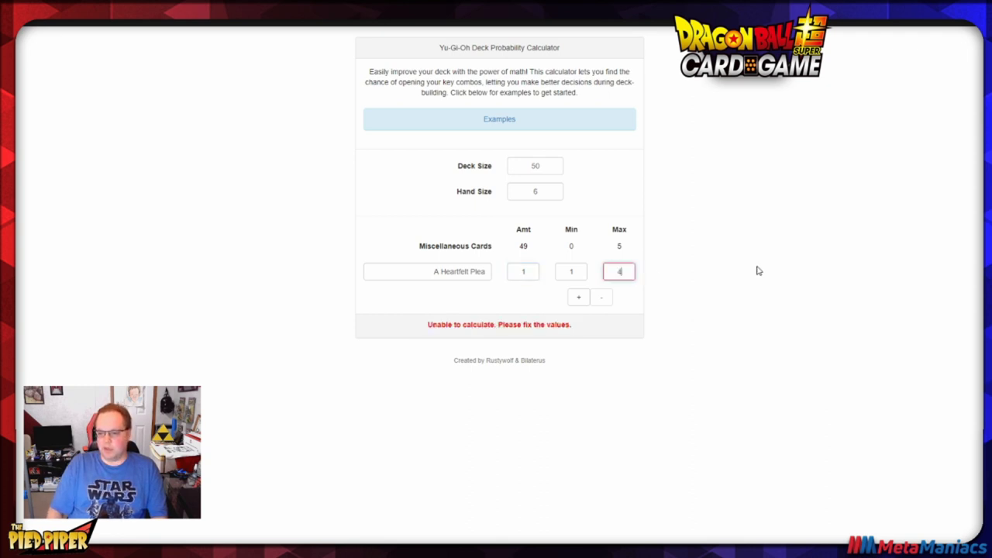
double_click(533, 272)
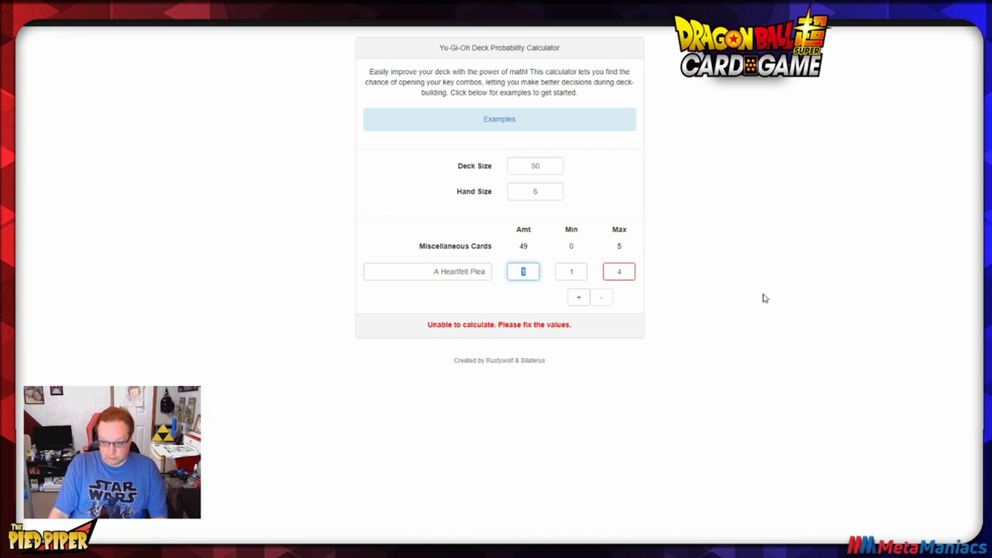
type("4")
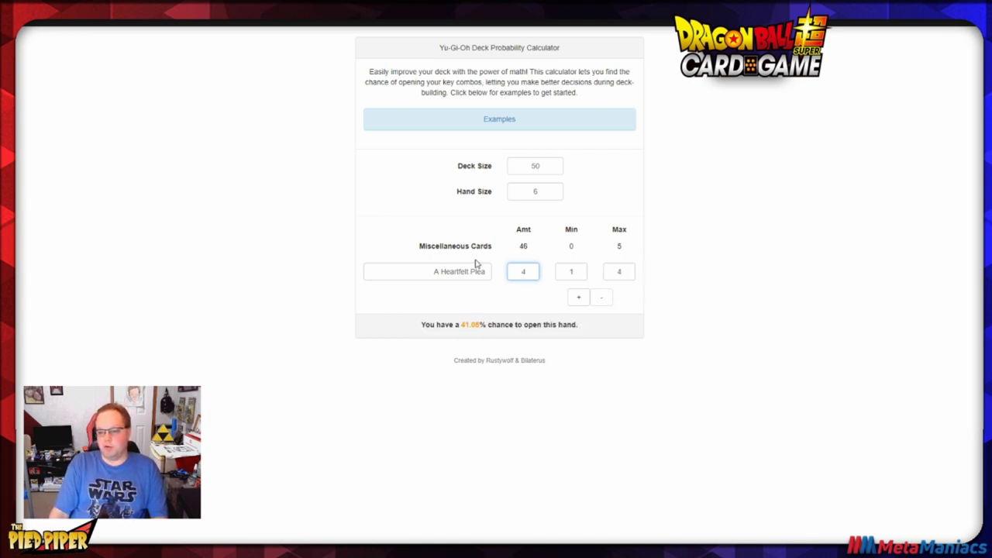
left_click(519, 303)
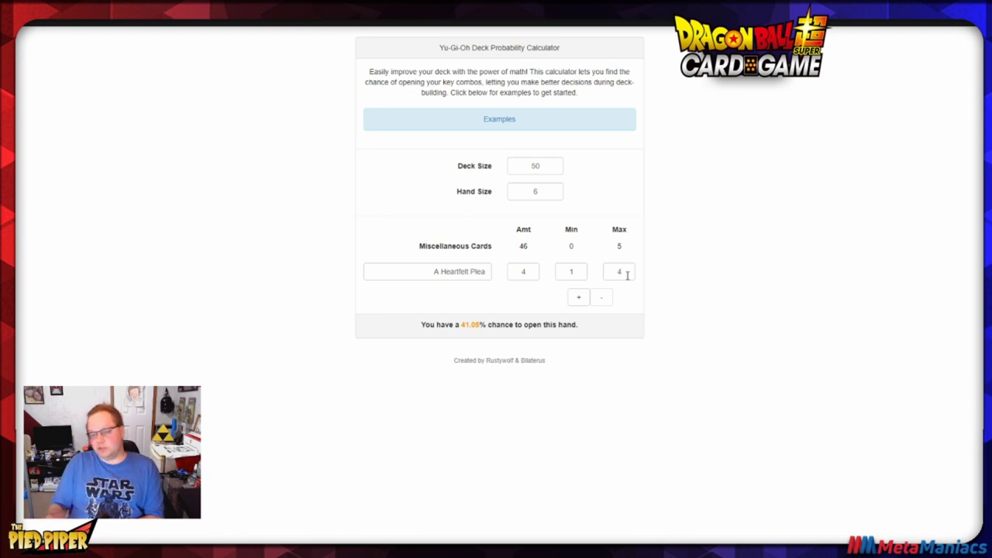
Set the deck size to 60 to recalculate the chance of opening the hand
left_click_drag(550, 166, 421, 171)
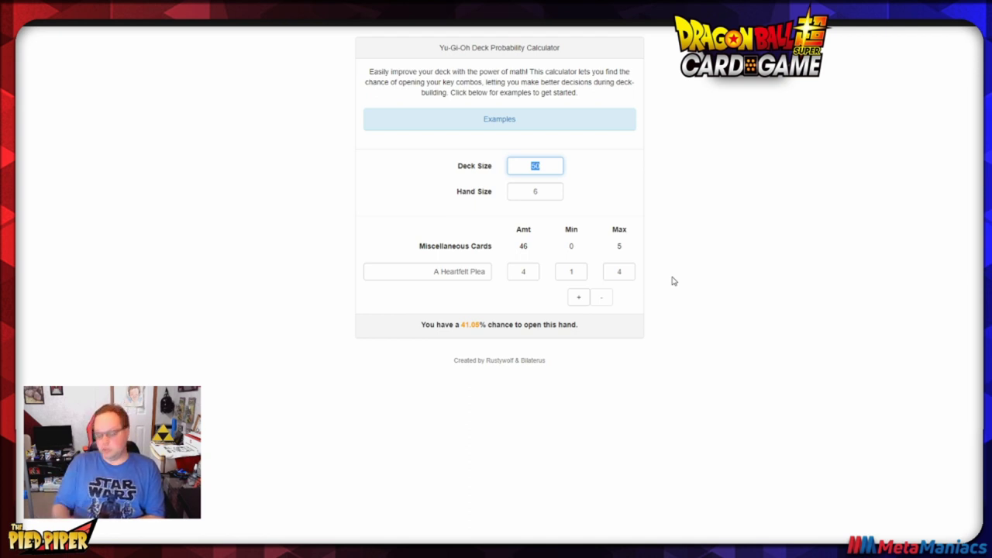
type("6")
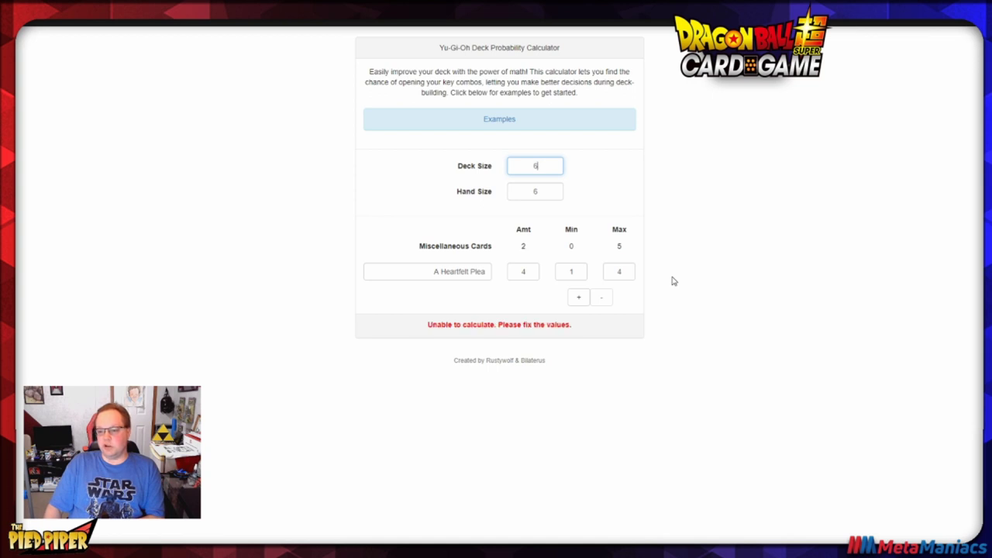
type("0")
left_click(463, 308)
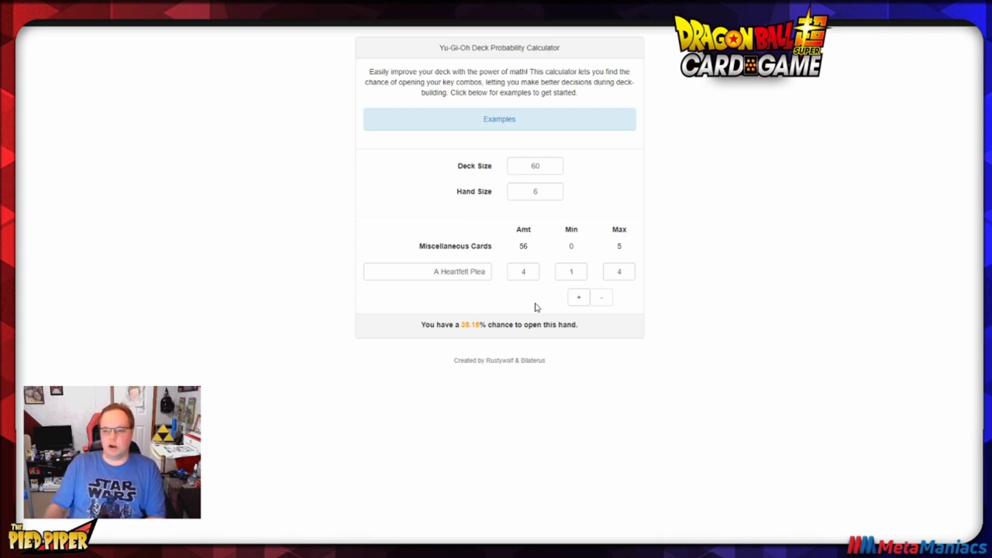
Set the hand size to 10 cards
left_click(525, 193)
double_click(524, 193)
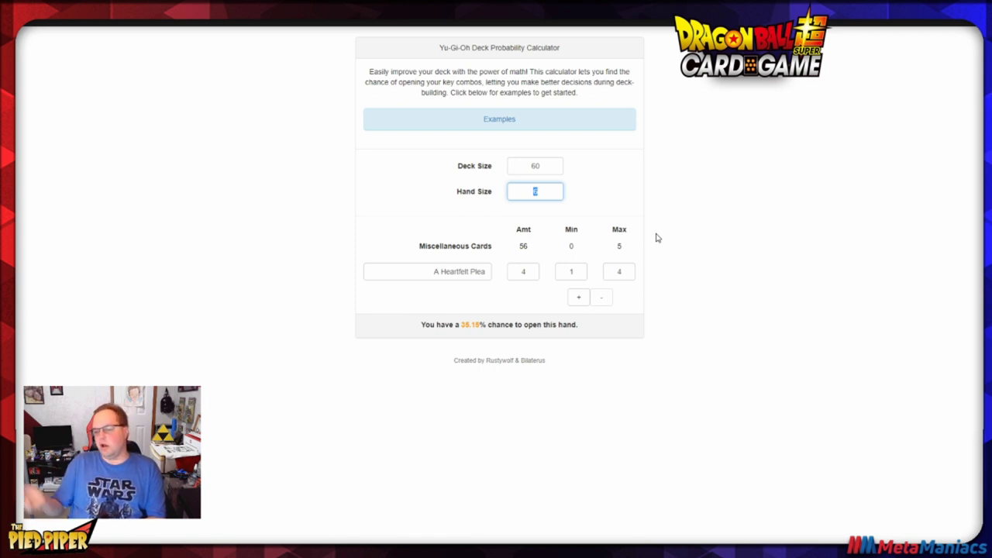
type("10")
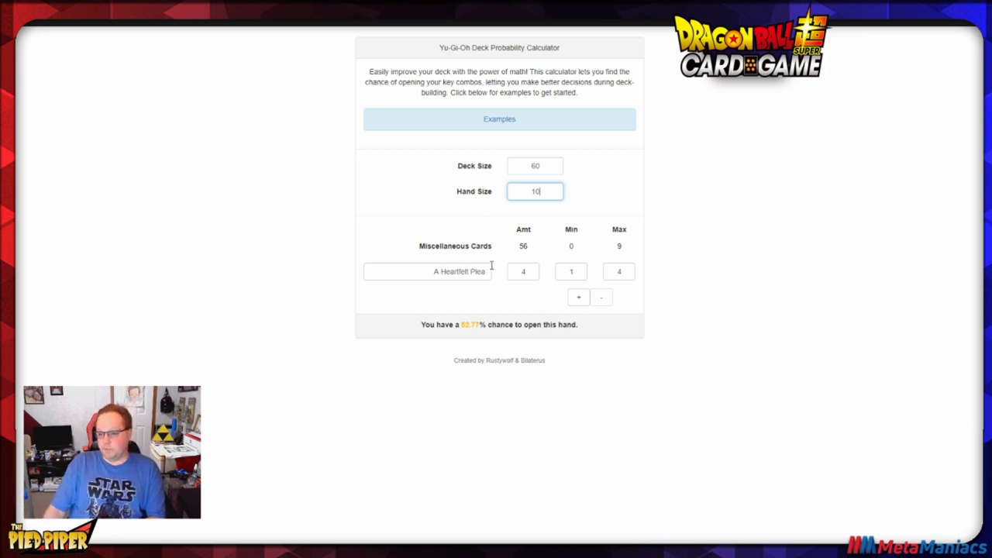
Set the deck size to 50 cards
double_click(538, 164)
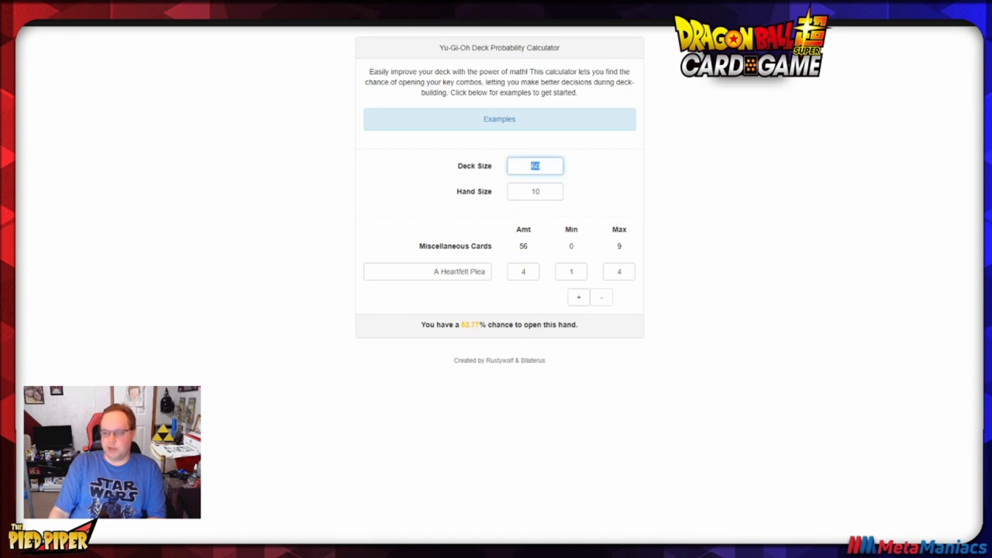
type("50")
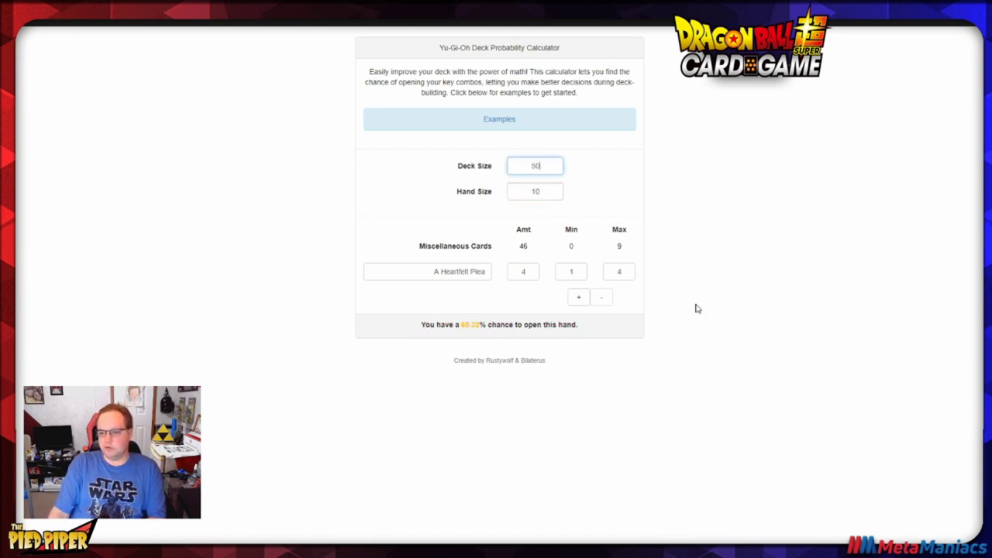
left_click(433, 316)
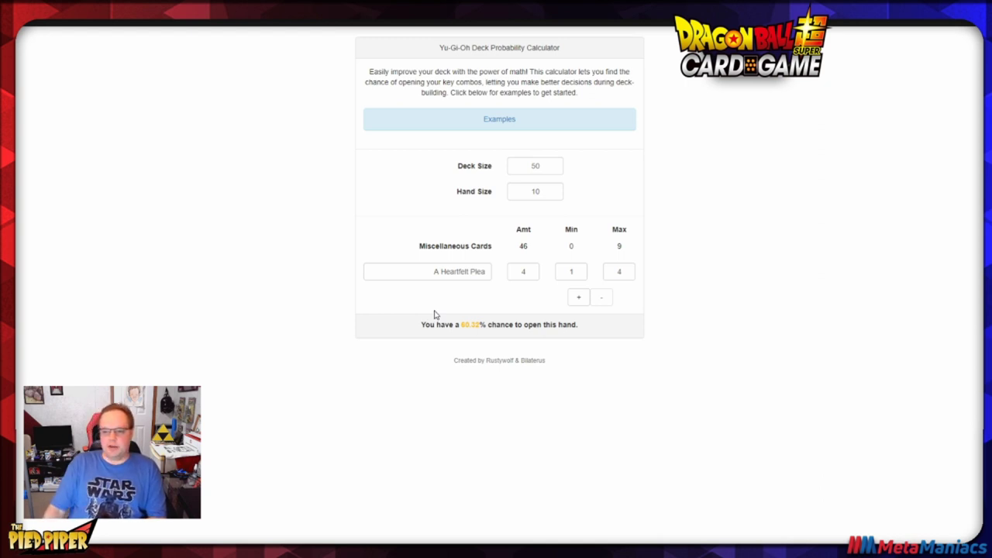
Add a second card row below A Heartfelt Plea and name it "Random Goku Card"
left_click(576, 298)
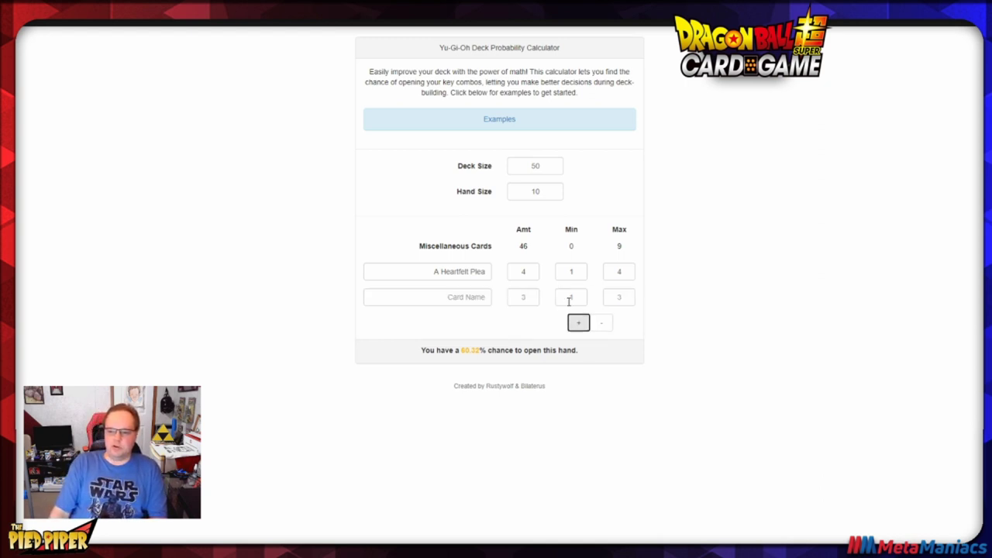
left_click(445, 296)
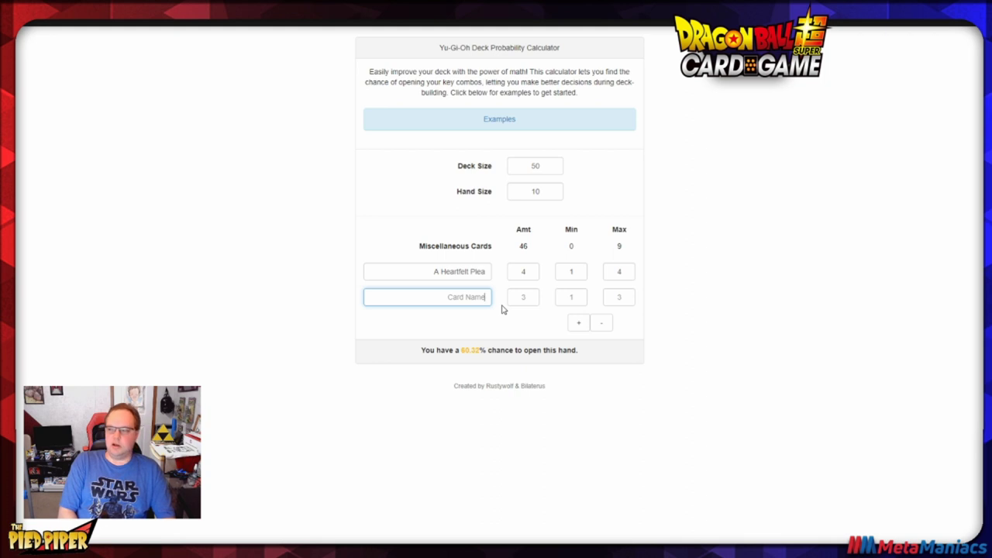
type("Random Gol")
type("u Cards")
key("BackSpace")
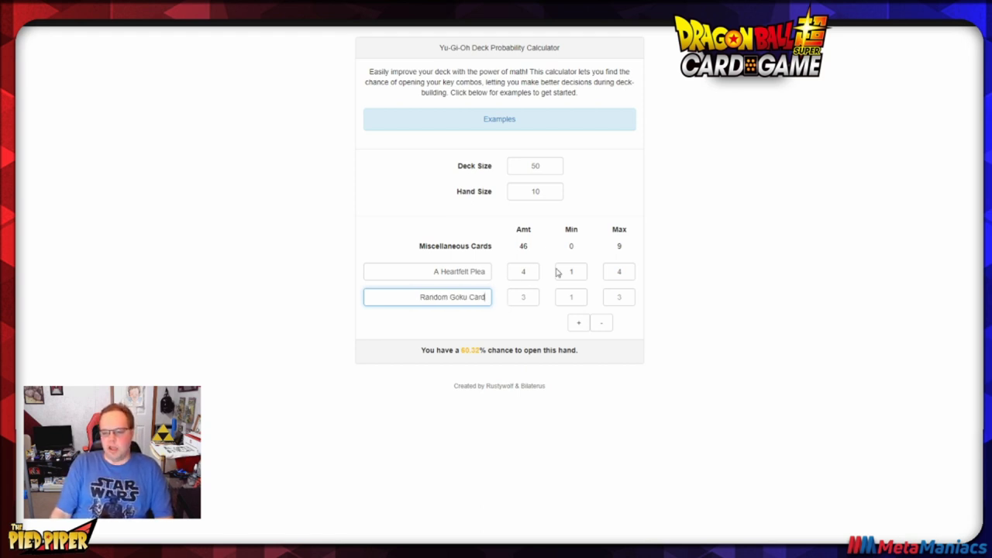
Set the Random Goku Card's amount to 4, minimum to 1 and maximum to 4
left_click(519, 299)
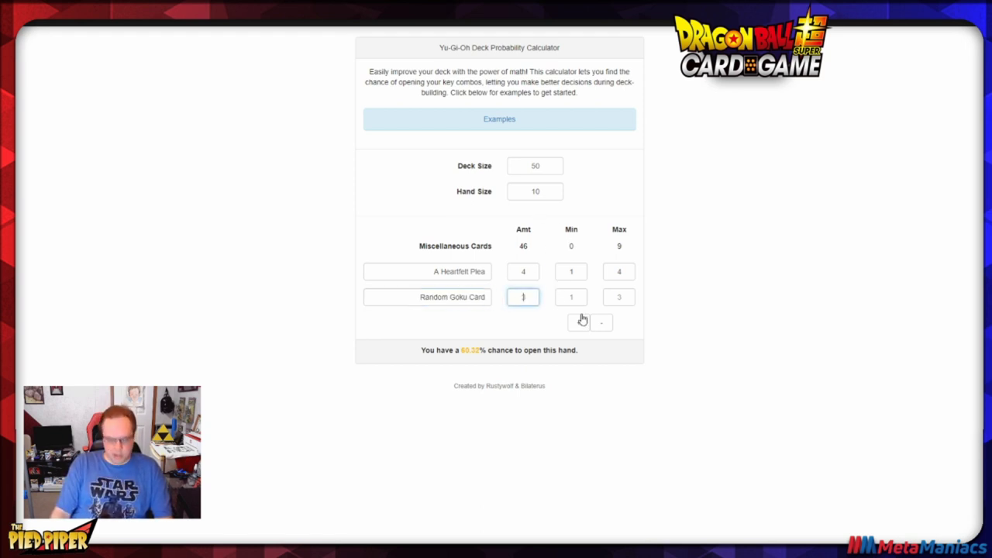
type("4")
left_click(574, 297)
left_click(624, 296)
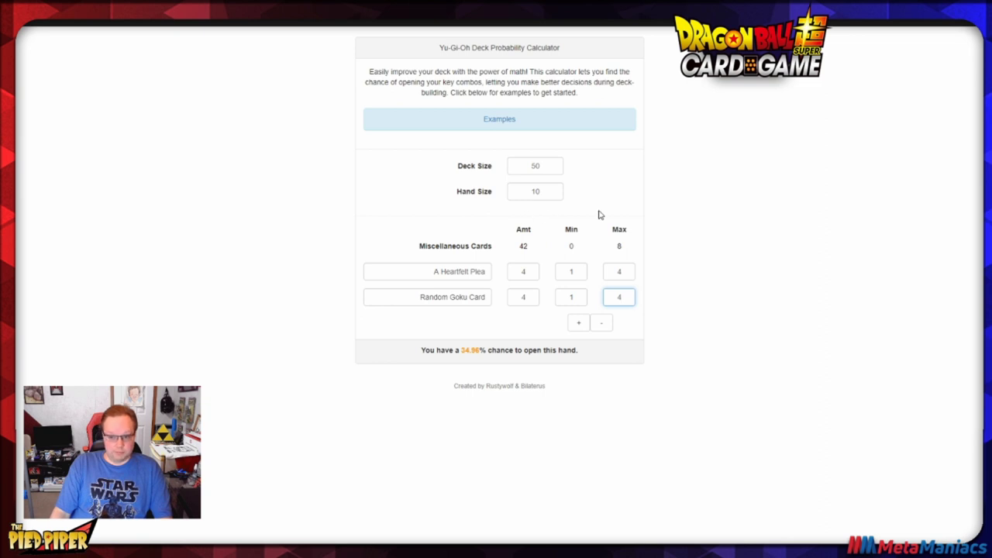
Set the hand size to 6 cards
double_click(552, 192)
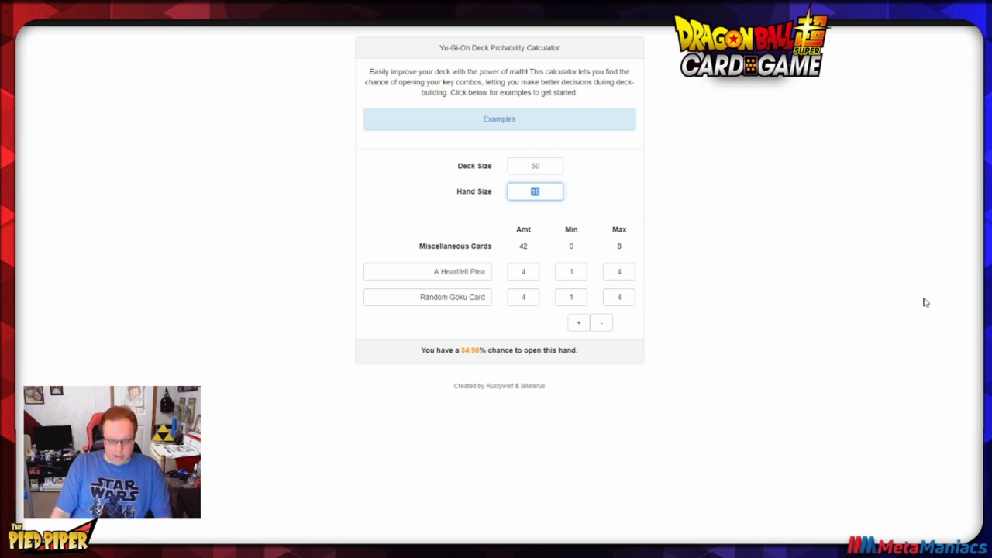
type("6")
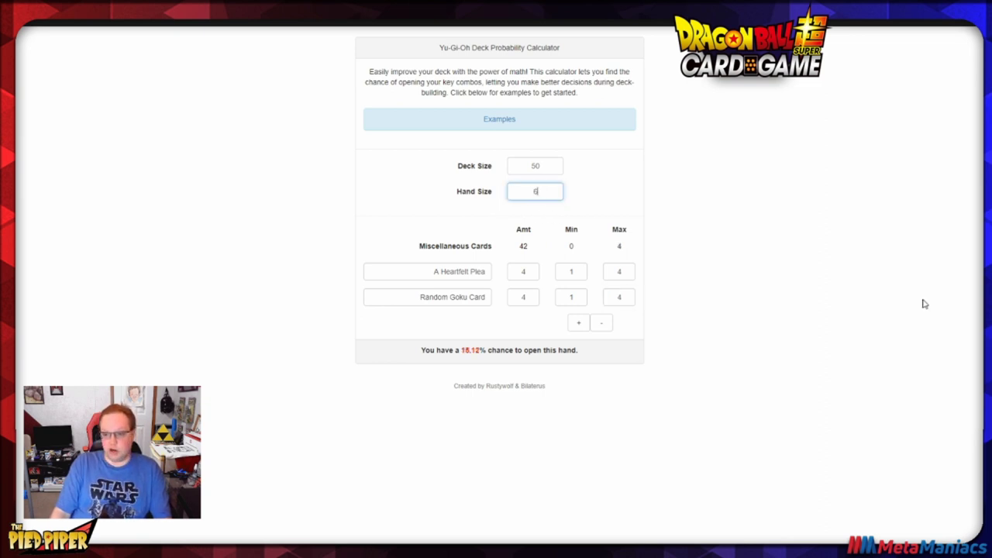
left_click(502, 329)
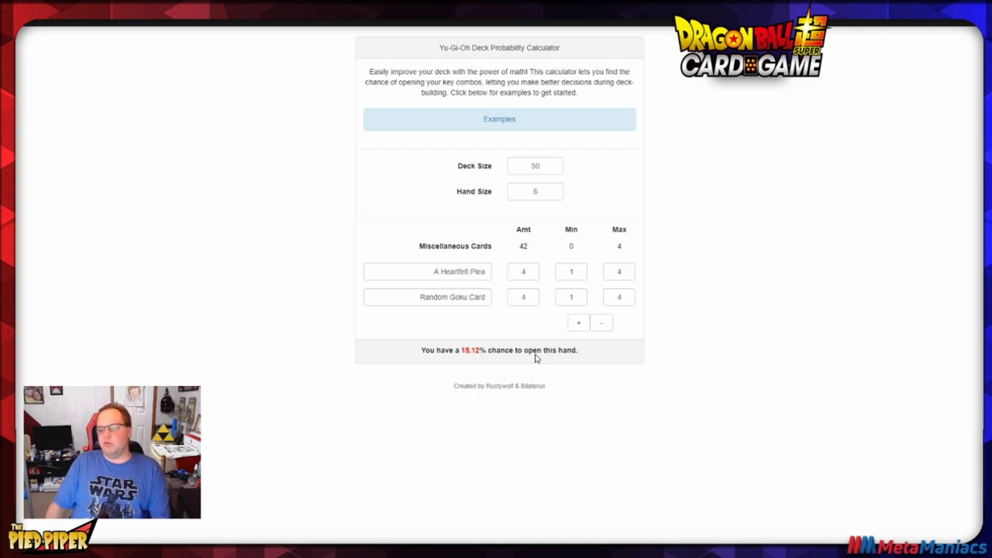
Add a third card row below Random Goku Card and name it "Random Ultimate"
left_click(578, 322)
left_click(482, 322)
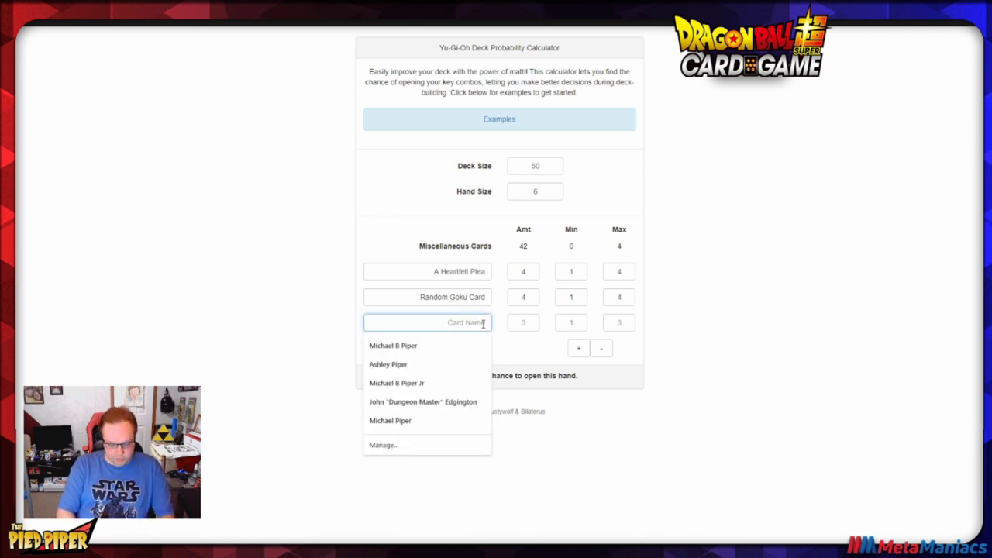
type("Random G")
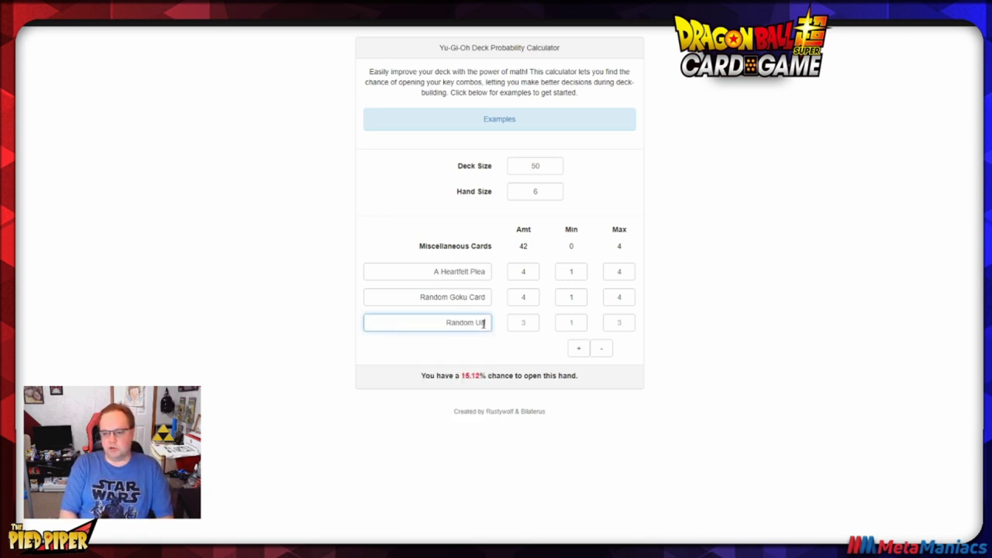
type("o")
type("ate")
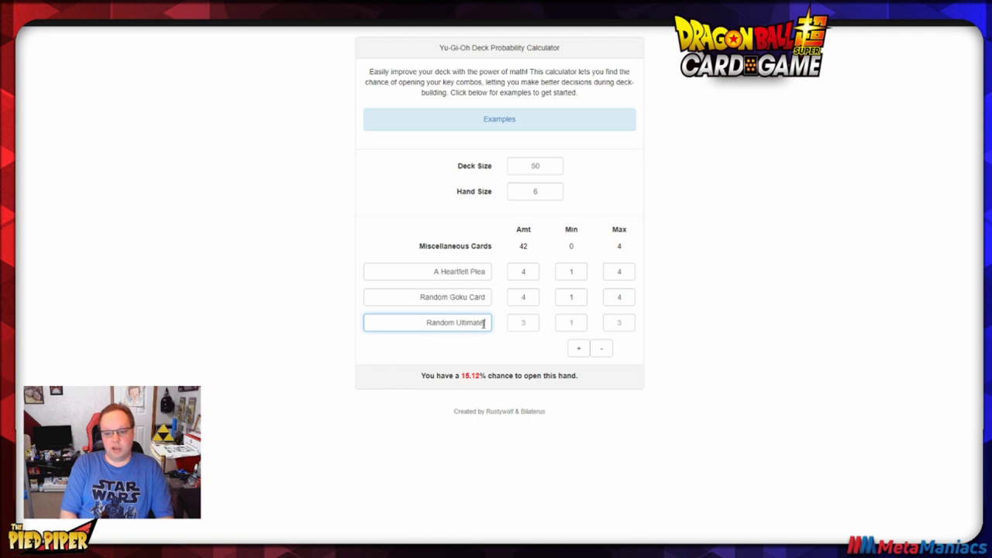
key("BackSpace")
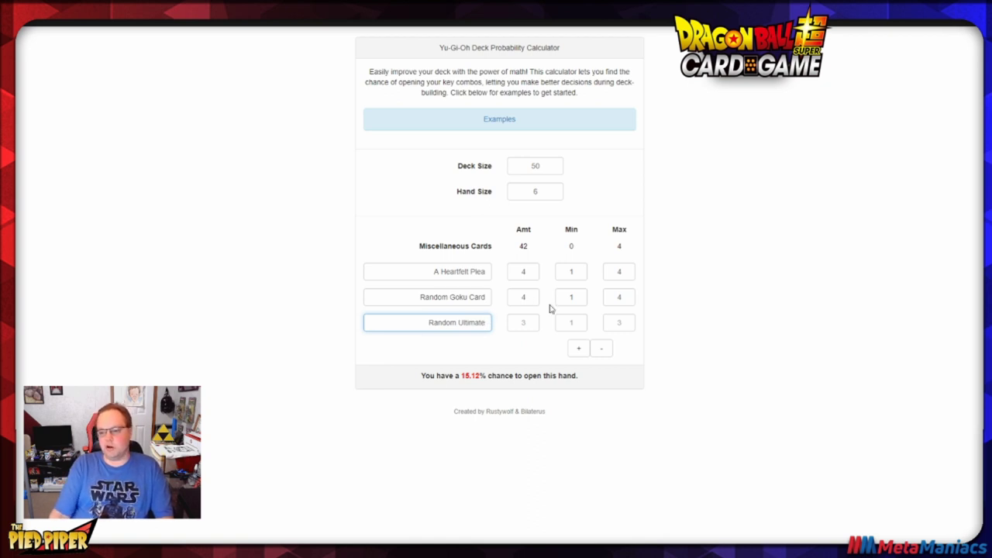
Set the Random Ultimate card's amount, minimum and maximum to 1 each
left_click(525, 322)
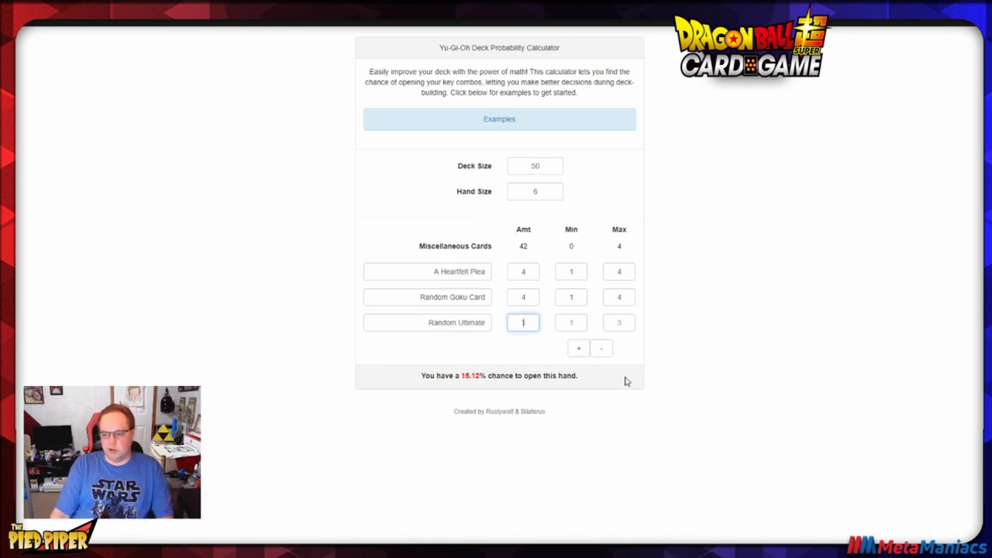
type("1")
left_click(575, 322)
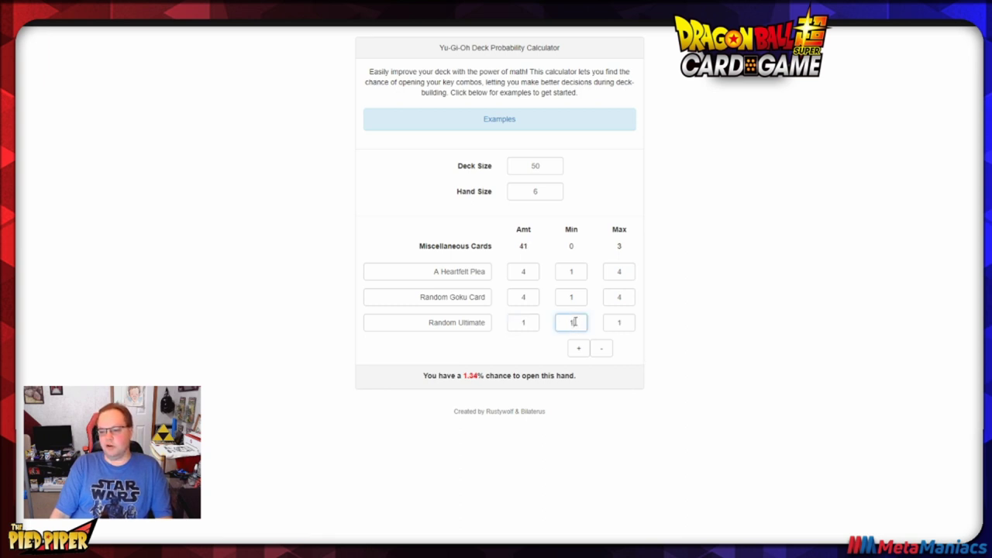
left_click(622, 323)
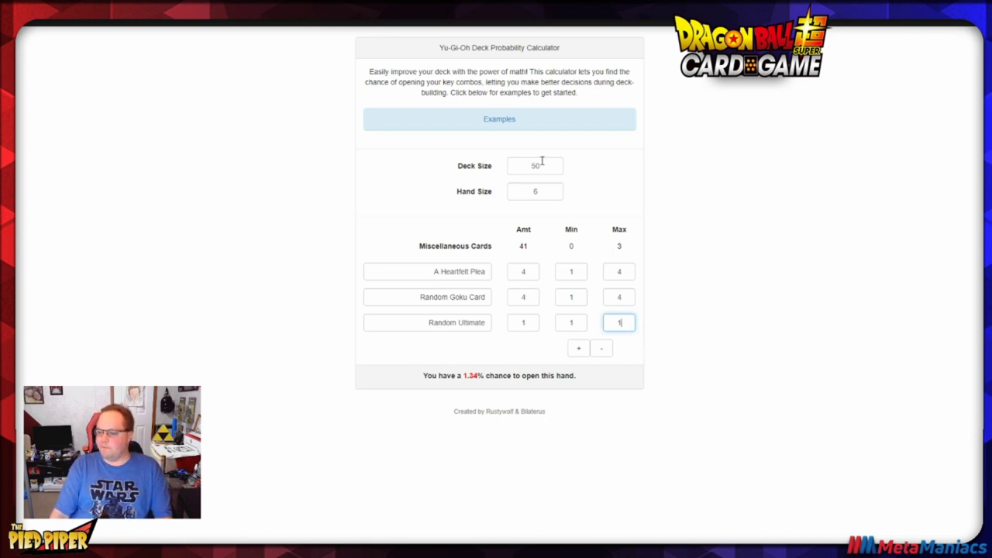
left_click(425, 277)
left_click(423, 297)
left_click(417, 320)
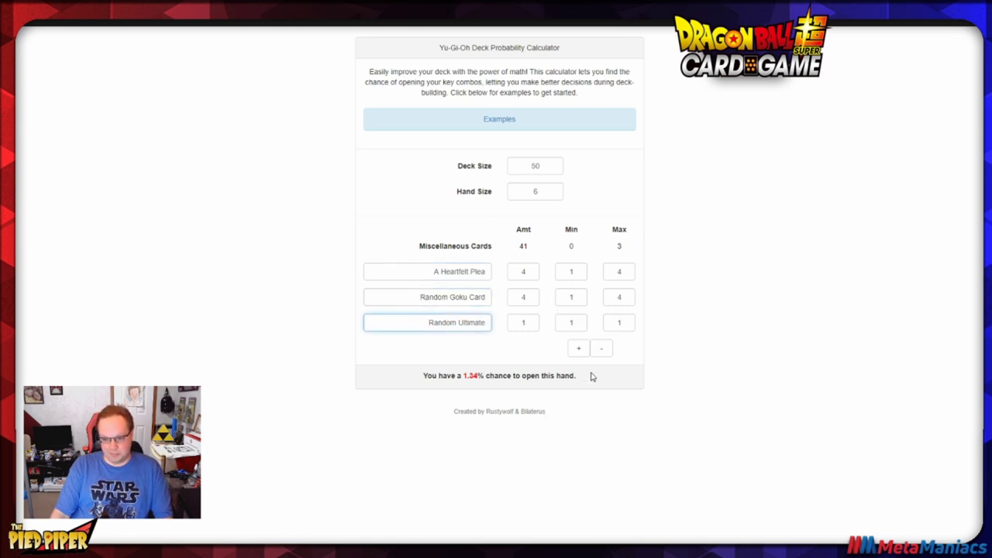
left_click(442, 275)
left_click(443, 297)
left_click(451, 321)
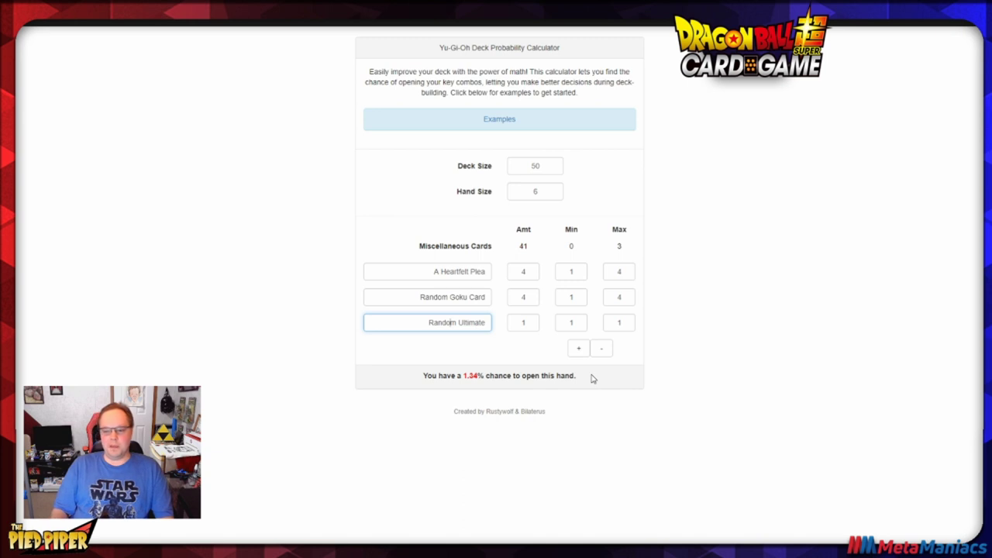
Set the deck size to 60 cards to compare the odds of opening the three-card hand
double_click(553, 165)
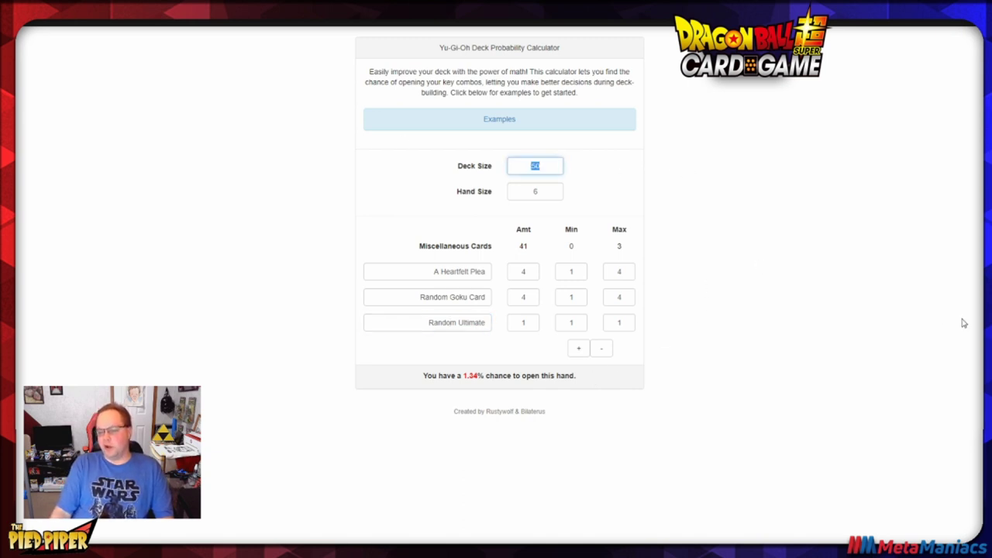
type("60")
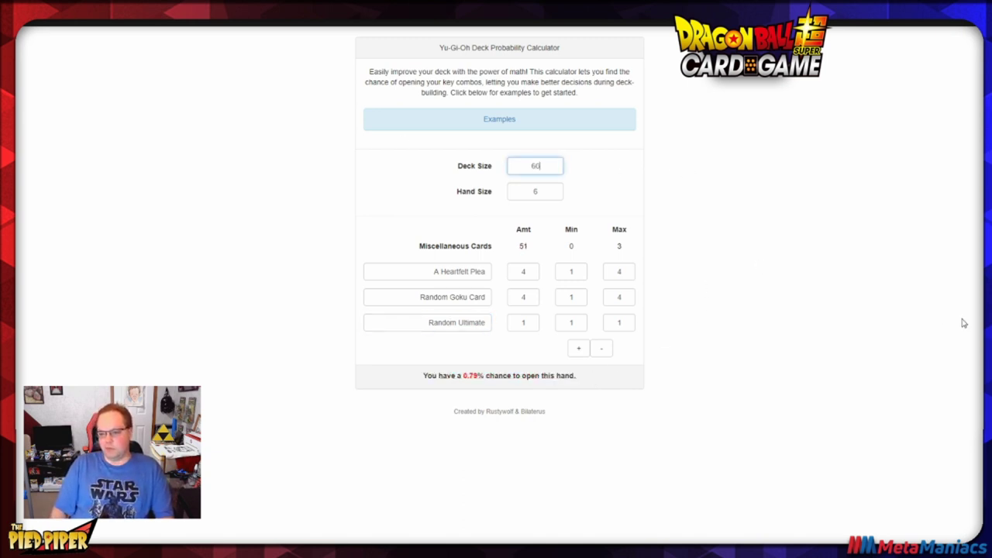
left_click(396, 359)
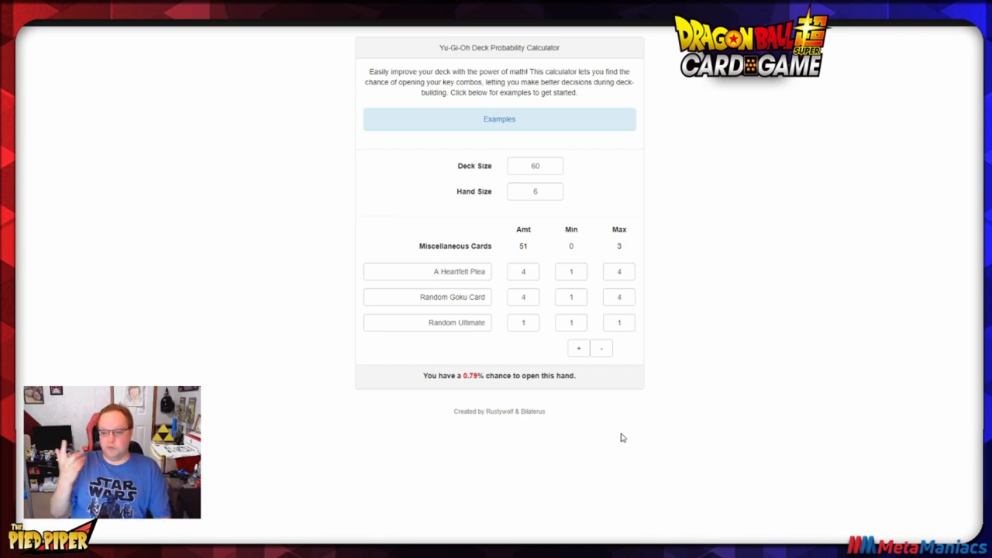
Set the deck size back to 50 cards
left_click_drag(541, 164, 393, 171)
type("50")
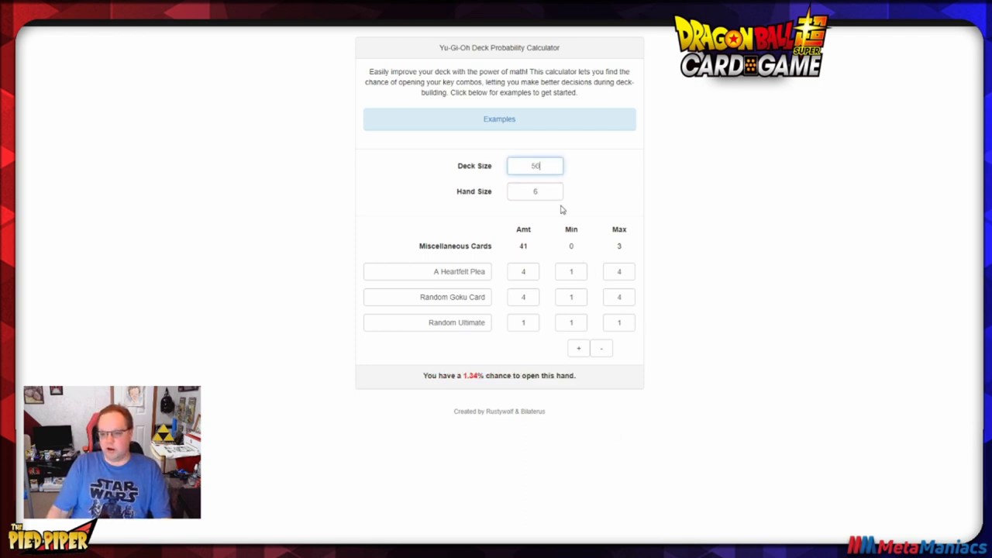
left_click(430, 360)
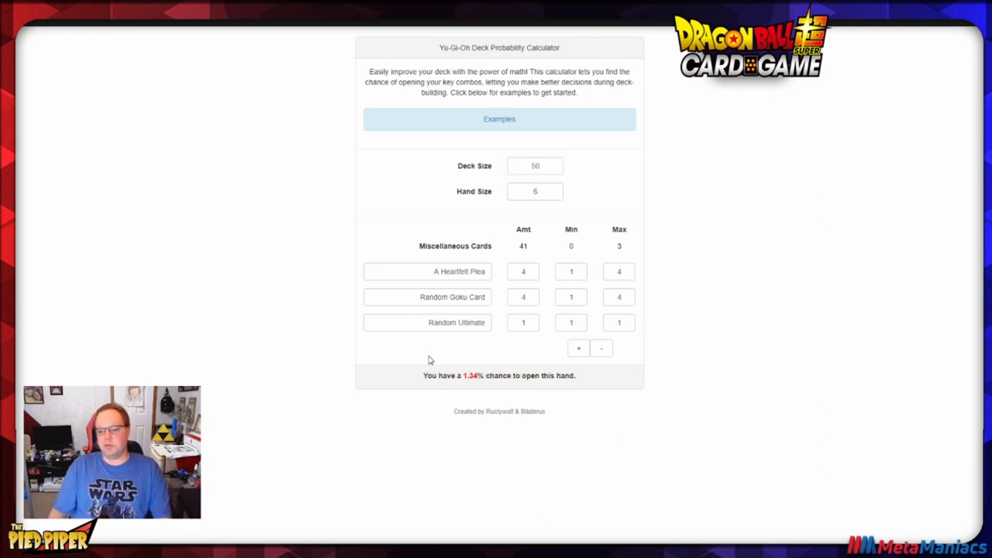